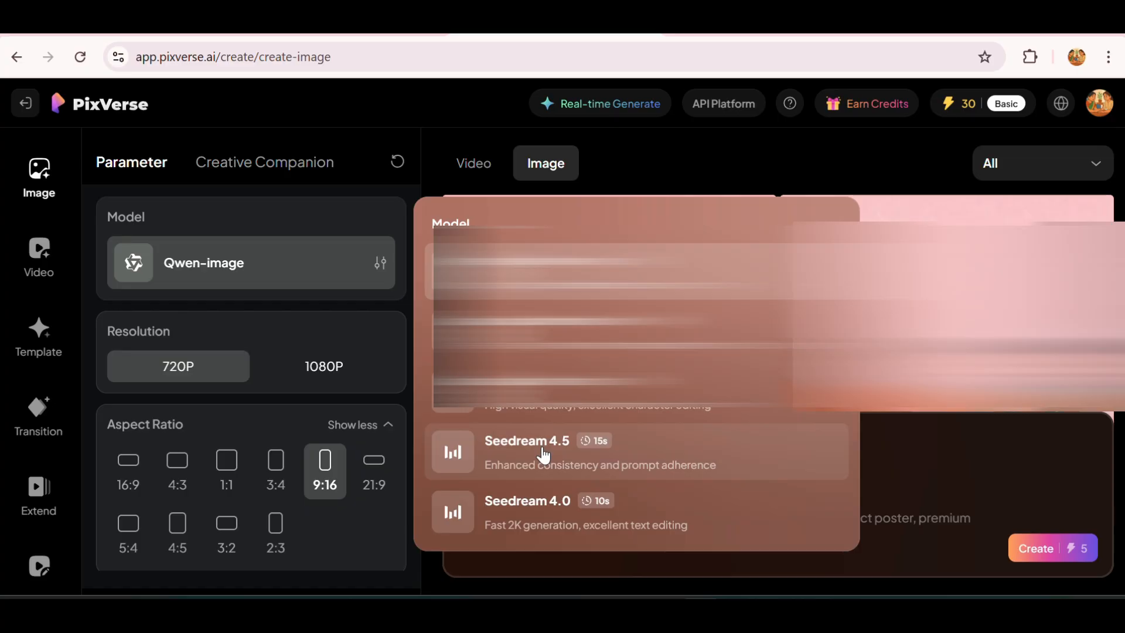
# Step: Choose the Seedream 4.5 image model and set the resolution to 4K
pyautogui.click(544, 454)
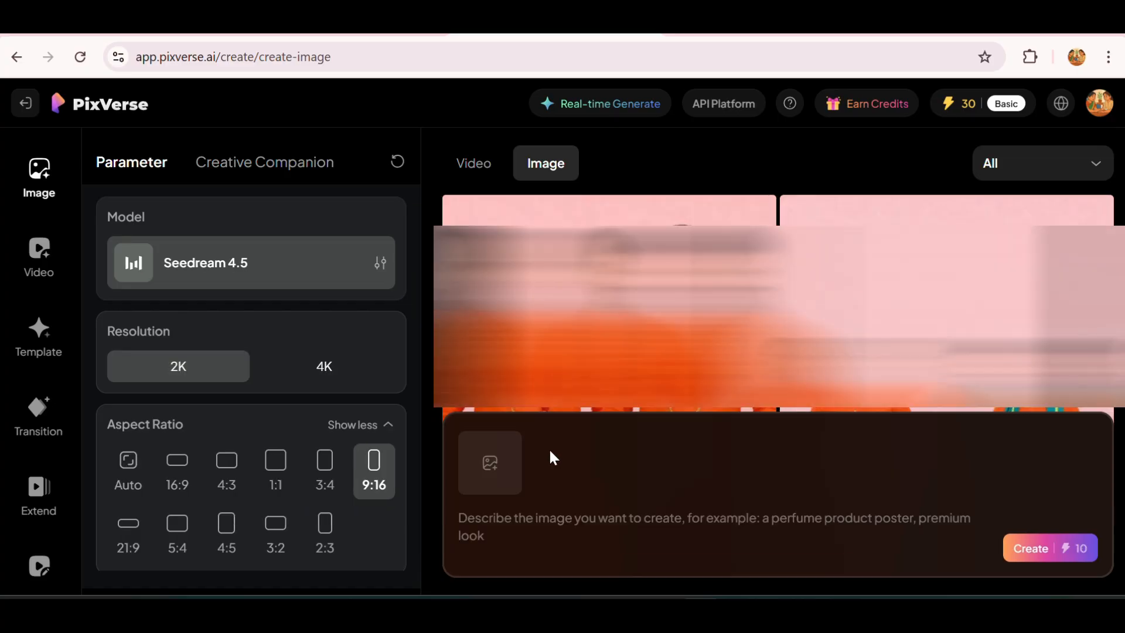
pyautogui.click(323, 378)
pyautogui.scroll(-2, 376, 492)
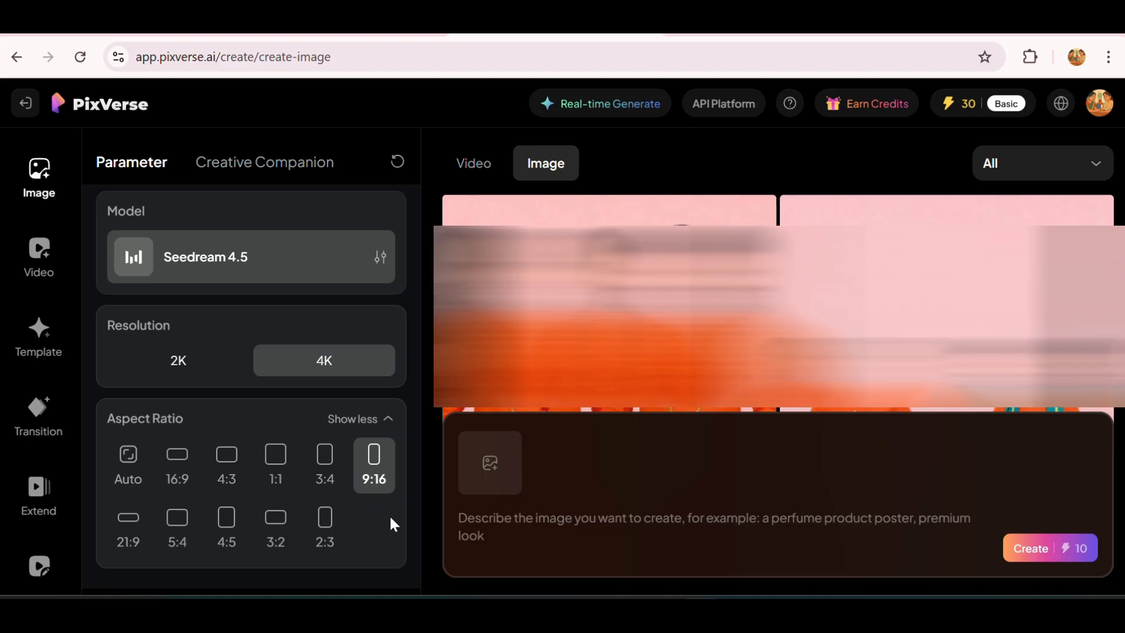
pyautogui.moveTo(389, 516)
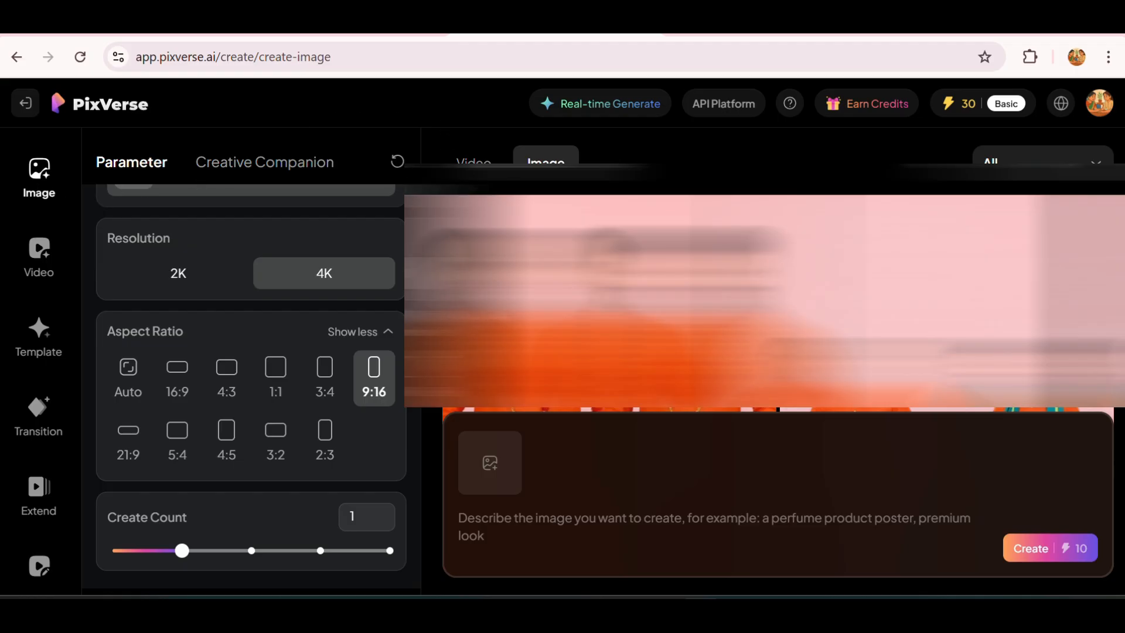
pyautogui.scroll(2, 367, 263)
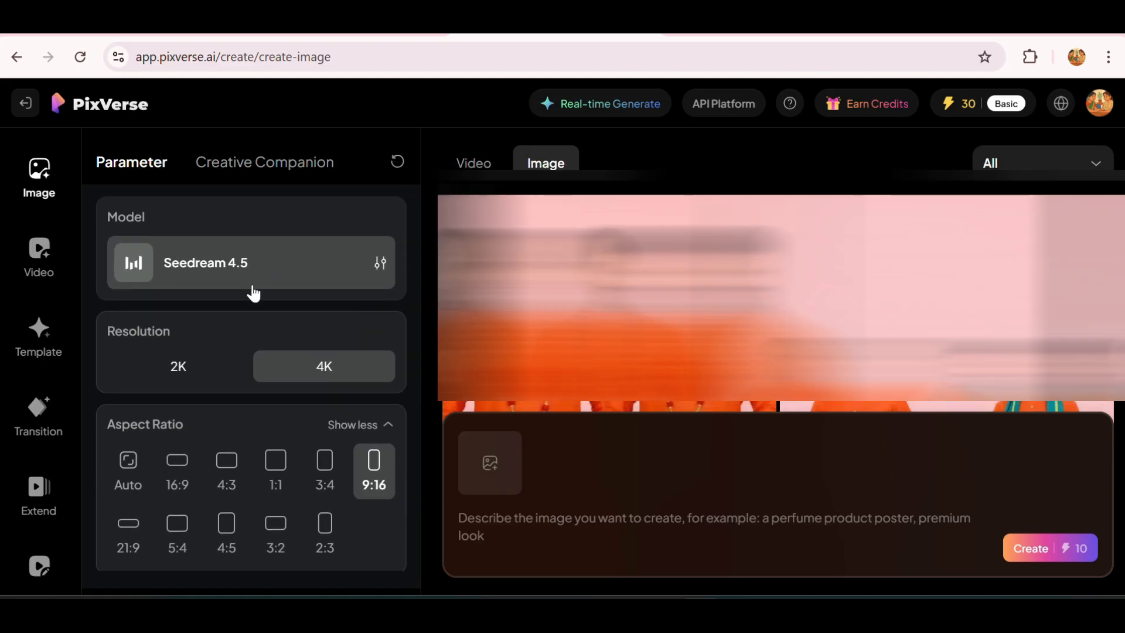
pyautogui.scroll(-2, 322, 404)
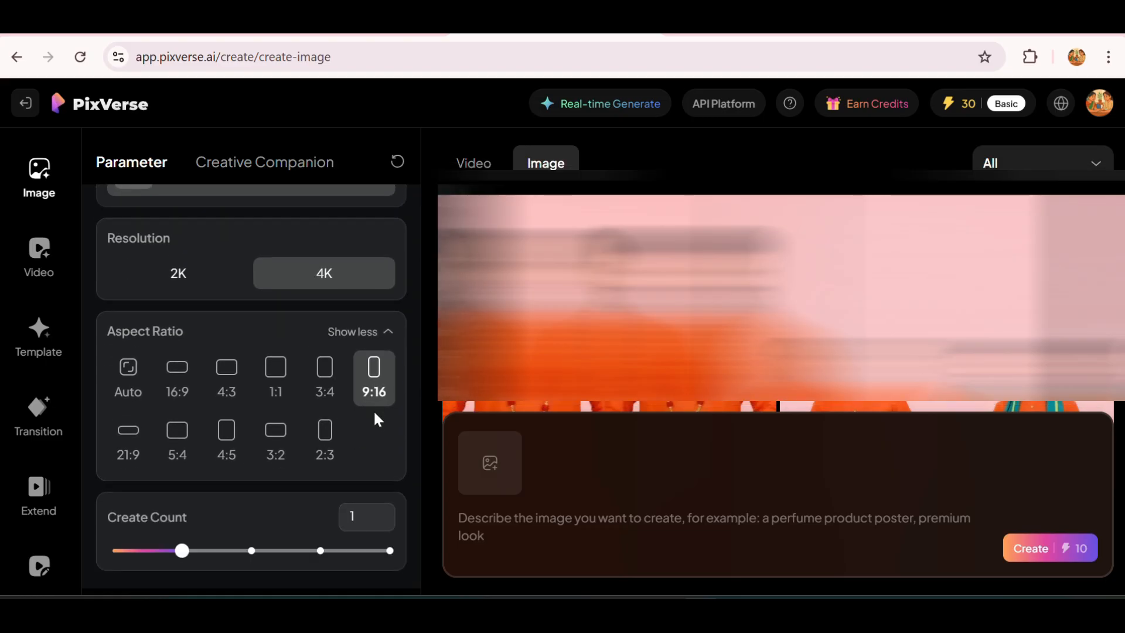
# Step: Add the uploaded black Shiva Lingam picture as the reference image
pyautogui.click(489, 478)
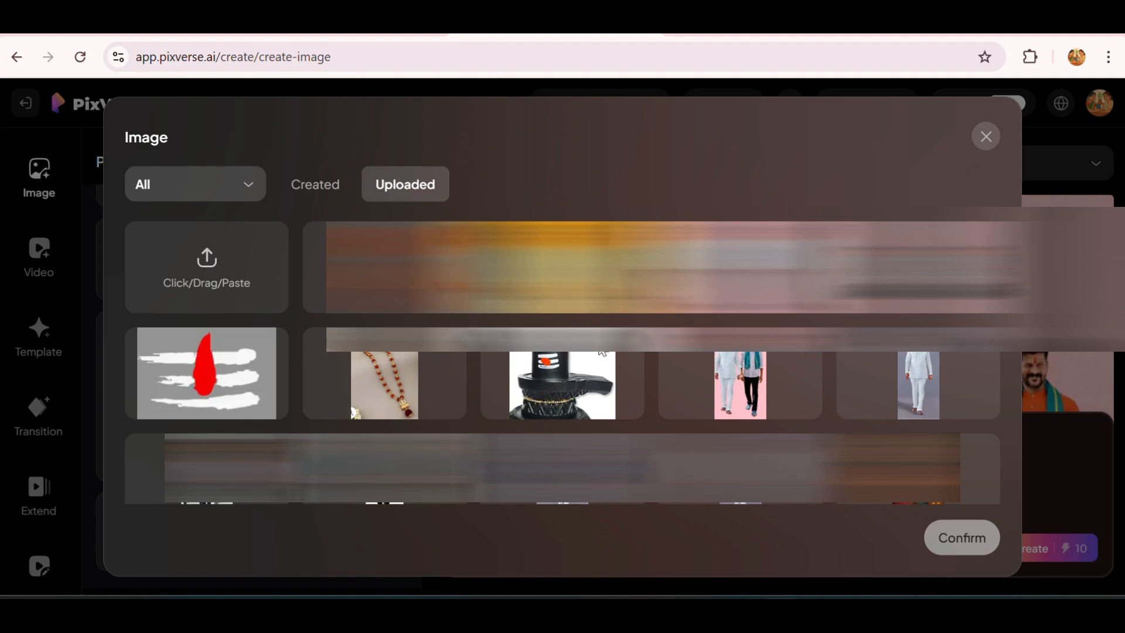
pyautogui.click(559, 399)
pyautogui.click(966, 539)
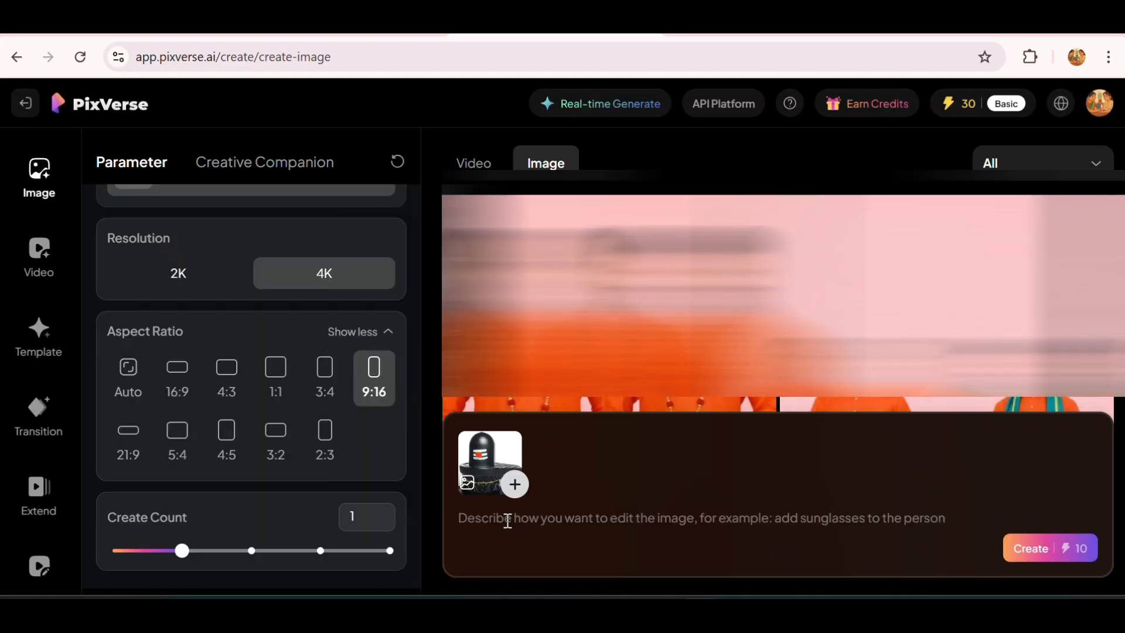
# Step: Write the edit prompt "Change background to indian festive decoration with lot of flowers and Rangoli."
pyautogui.click(508, 520)
pyautogui.write('Ch')
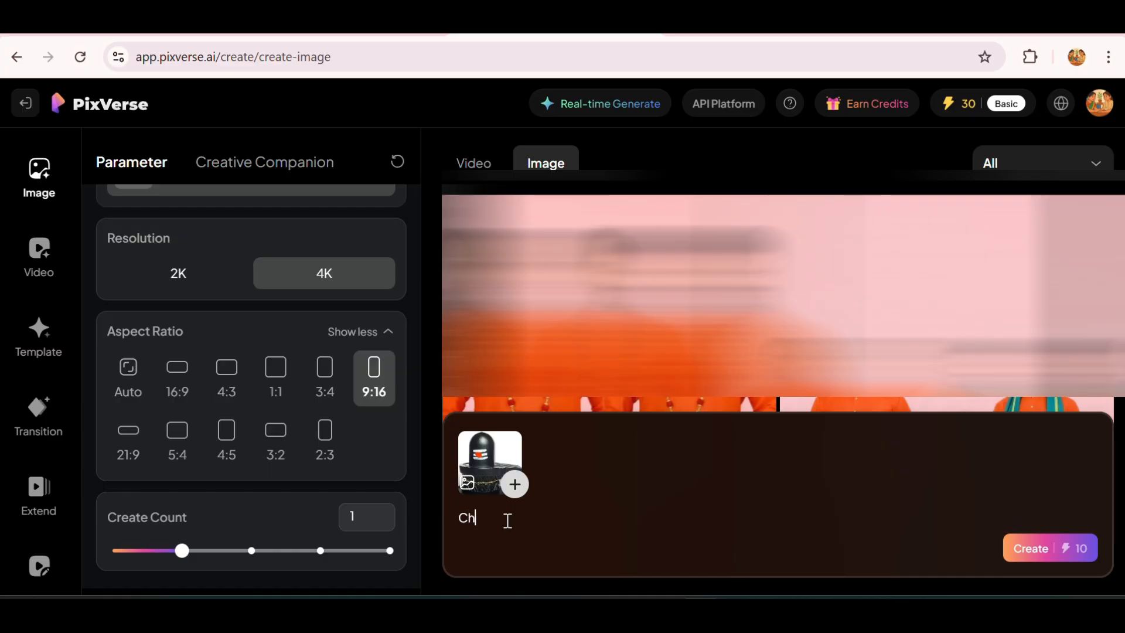
pyautogui.write('ange packground to')
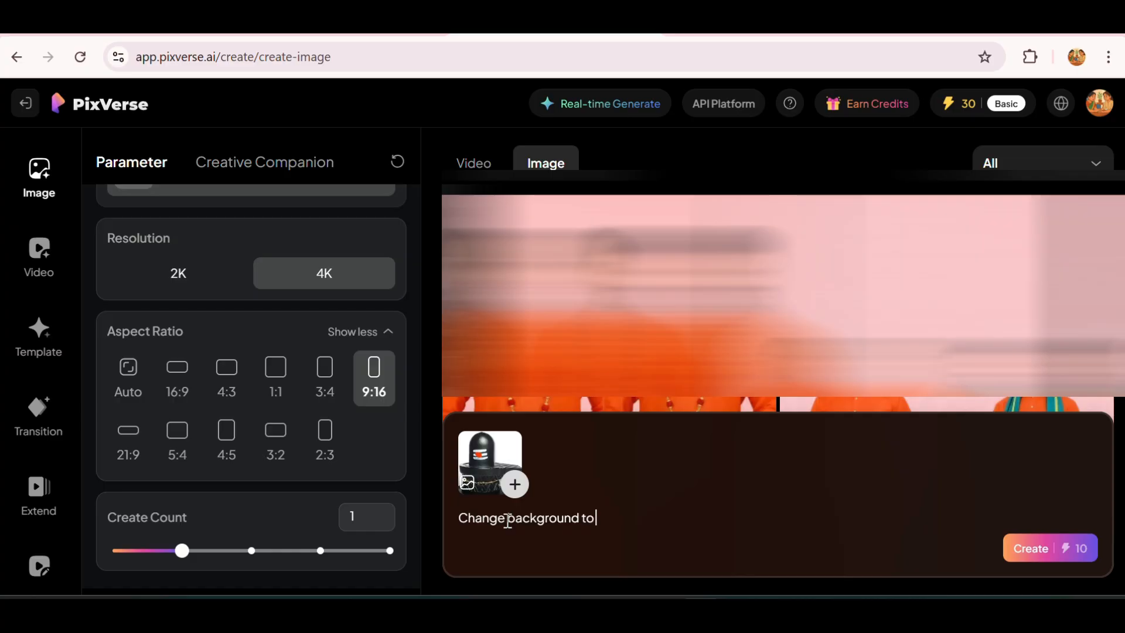
pyautogui.write('indian festive')
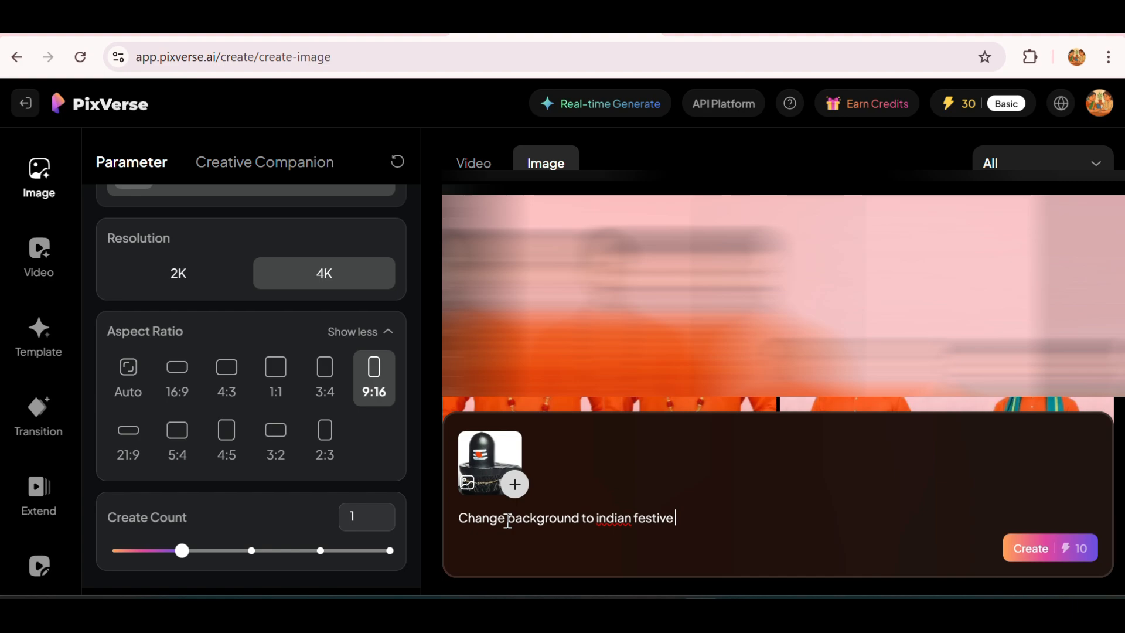
pyautogui.write(' decoration with ')
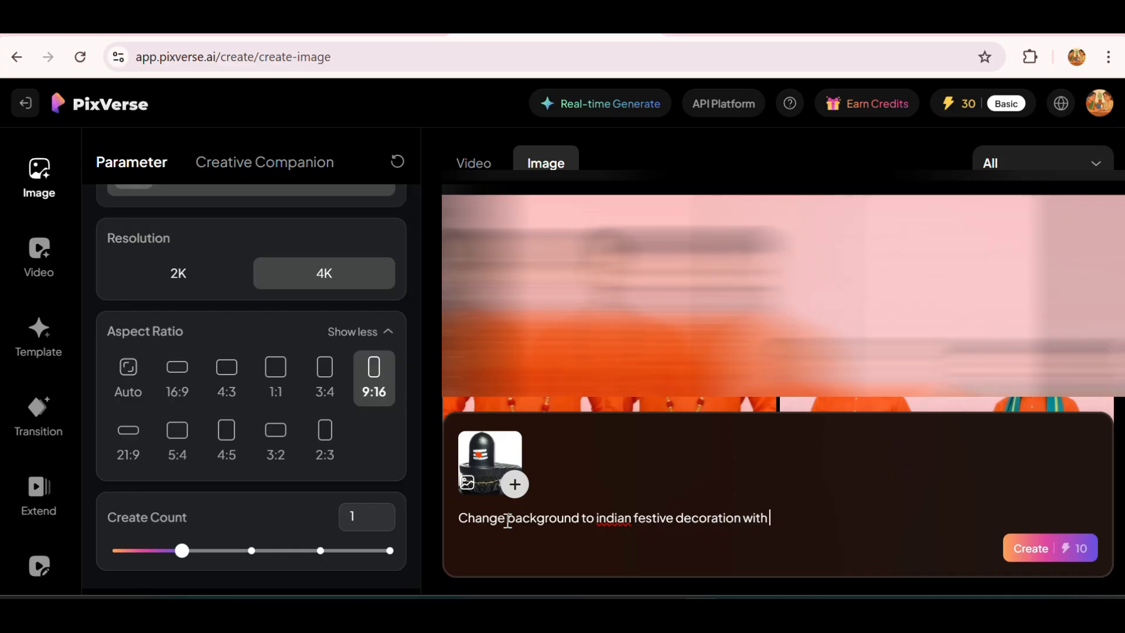
pyautogui.write('lot of flowers and R')
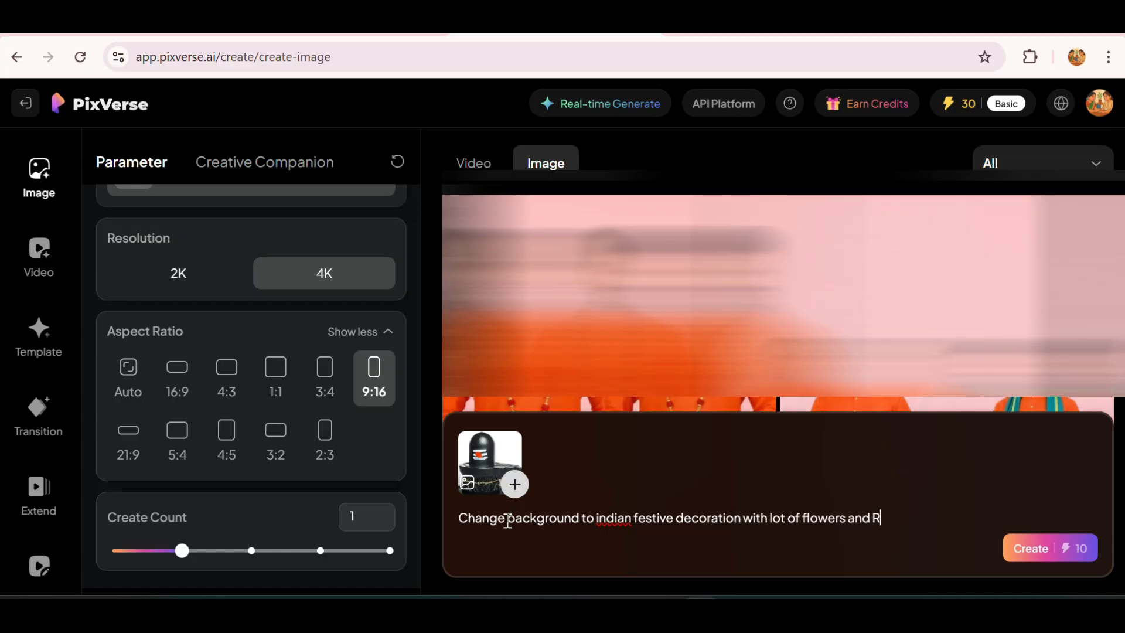
pyautogui.write('angoli')
pyautogui.write('.')
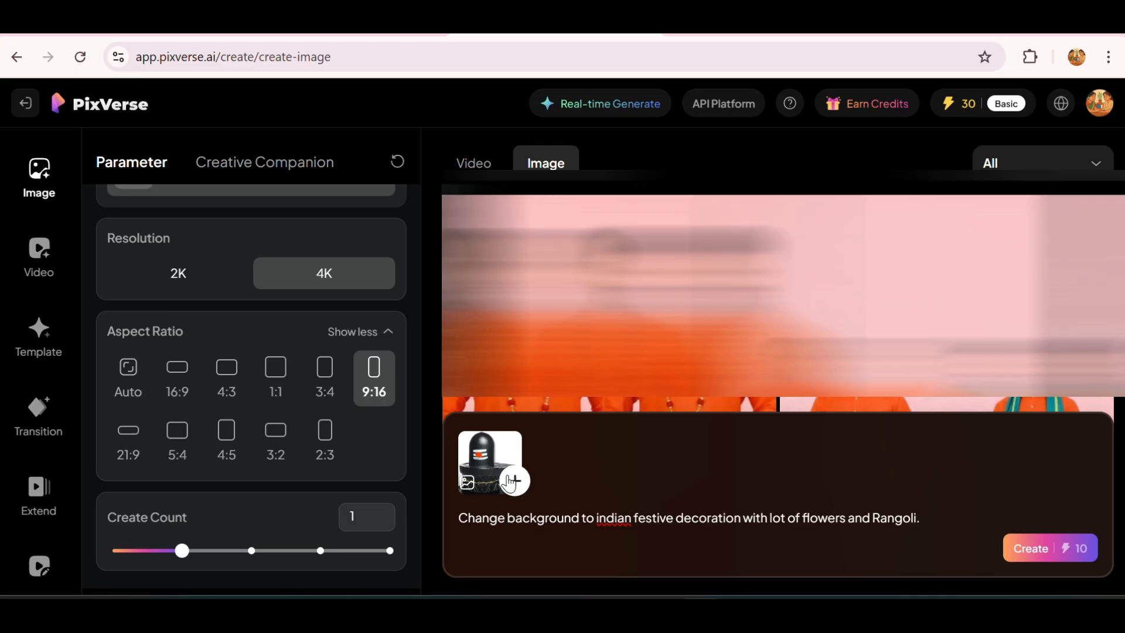
# Step: Extend the prompt with "Put a Rose garland around Shiva Lingam in the image." and begin another sentence with "Add"
pyautogui.write(' P')
pyautogui.write('ut a')
pyautogui.write(' Rose')
pyautogui.write(' car')
pyautogui.press('BackSpace')
pyautogui.press('BackSpace')
pyautogui.press('BackSpace')
pyautogui.write('garland')
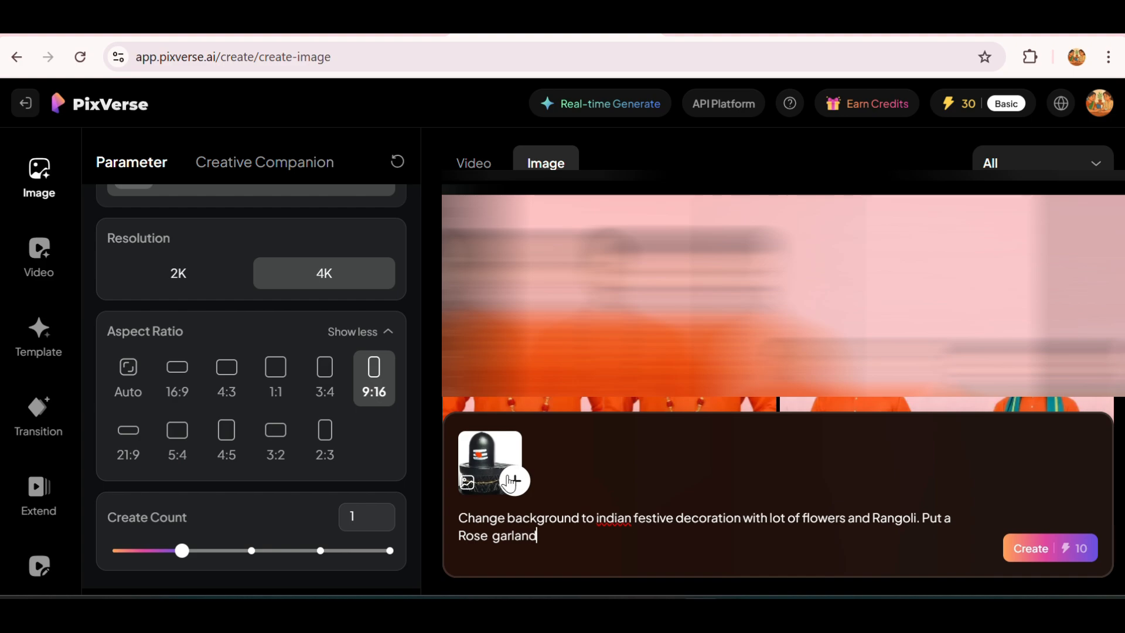
pyautogui.write(' around Shiva Lingam')
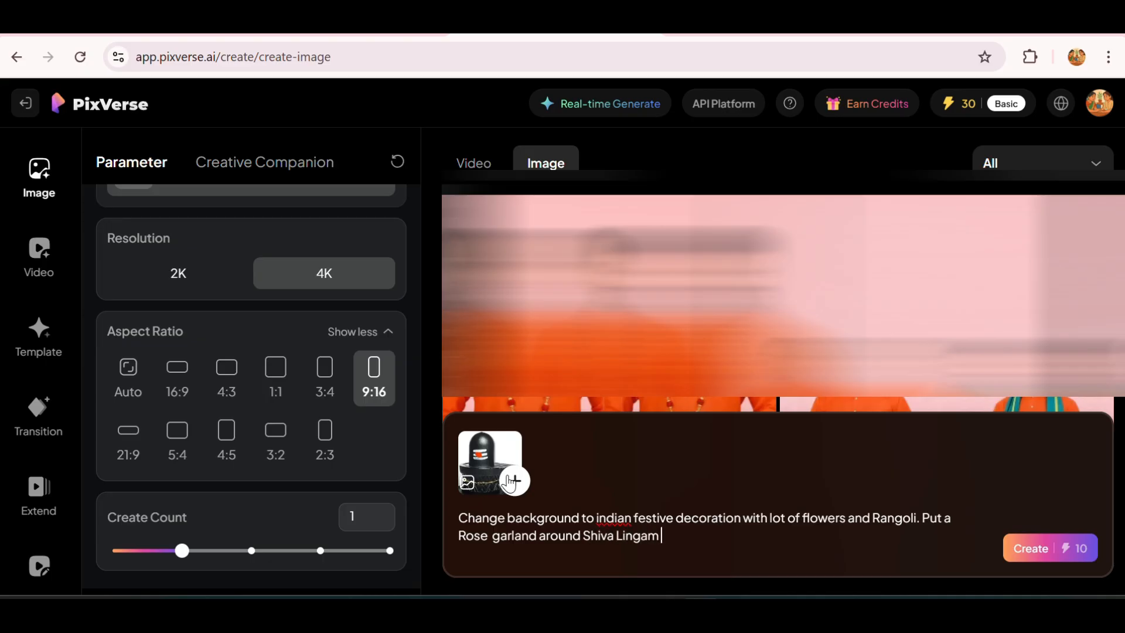
pyautogui.write(' in the image. Add')
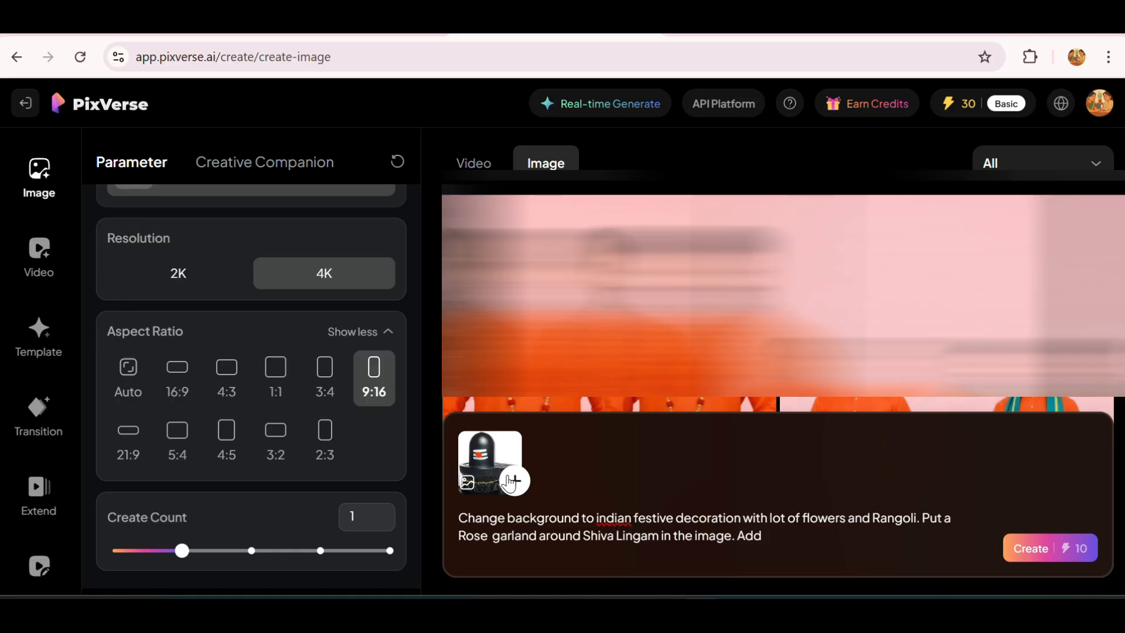
# Step: Complete the prompt's last sentence as "Add some of the jungle animals behind the shiva Lingam."
pyautogui.write('All')
pyautogui.press('BackSpace')
pyautogui.press('BackSpace')
pyautogui.press('BackSpace')
pyautogui.write('some of the jung')
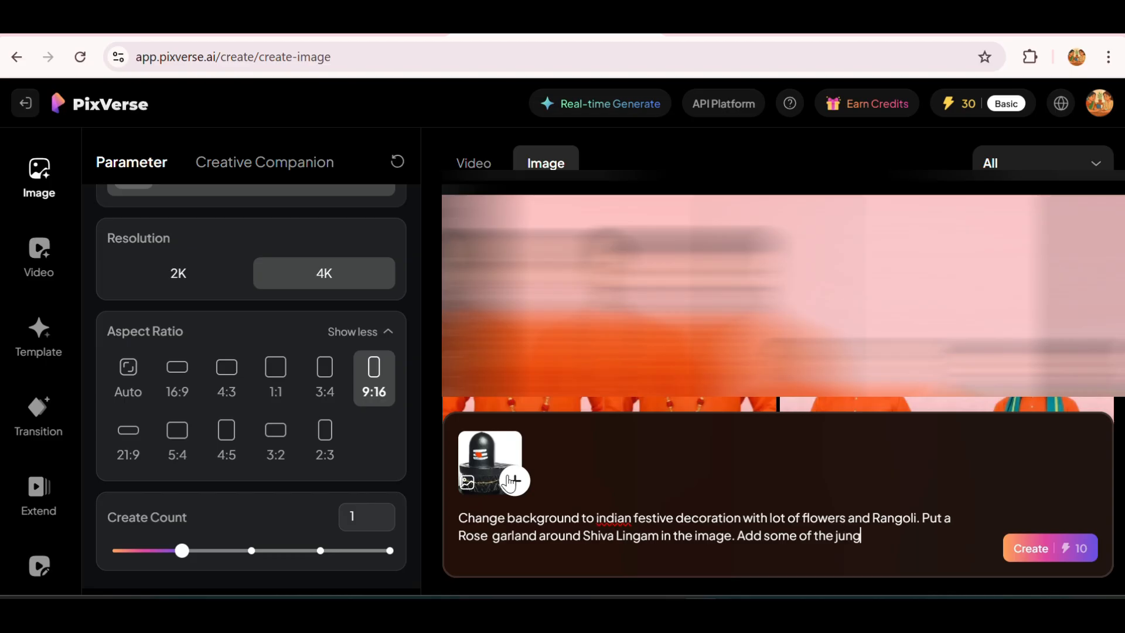
pyautogui.write('el')
pyautogui.press('BackSpace')
pyautogui.write('le animals in the')
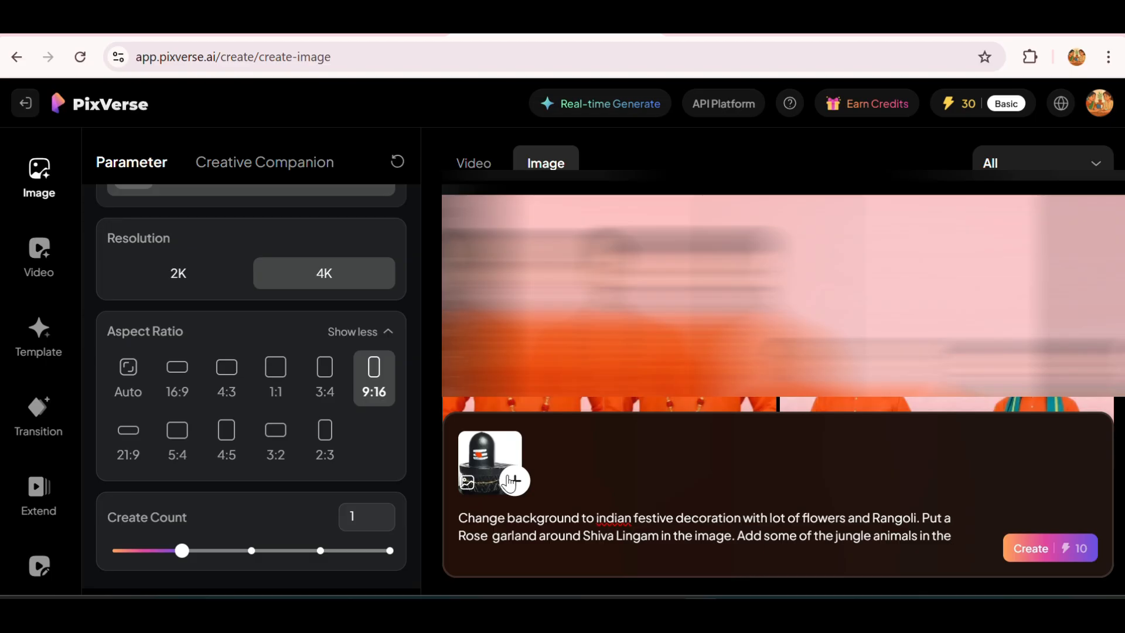
pyautogui.press('BackSpace')
pyautogui.press('BackSpace')
pyautogui.press('BackSpace')
pyautogui.press('BackSpace')
pyautogui.press('BackSpace')
pyautogui.write('in')
pyautogui.press('BackSpace')
pyautogui.press('BackSpace')
pyautogui.write('behind the shiva')
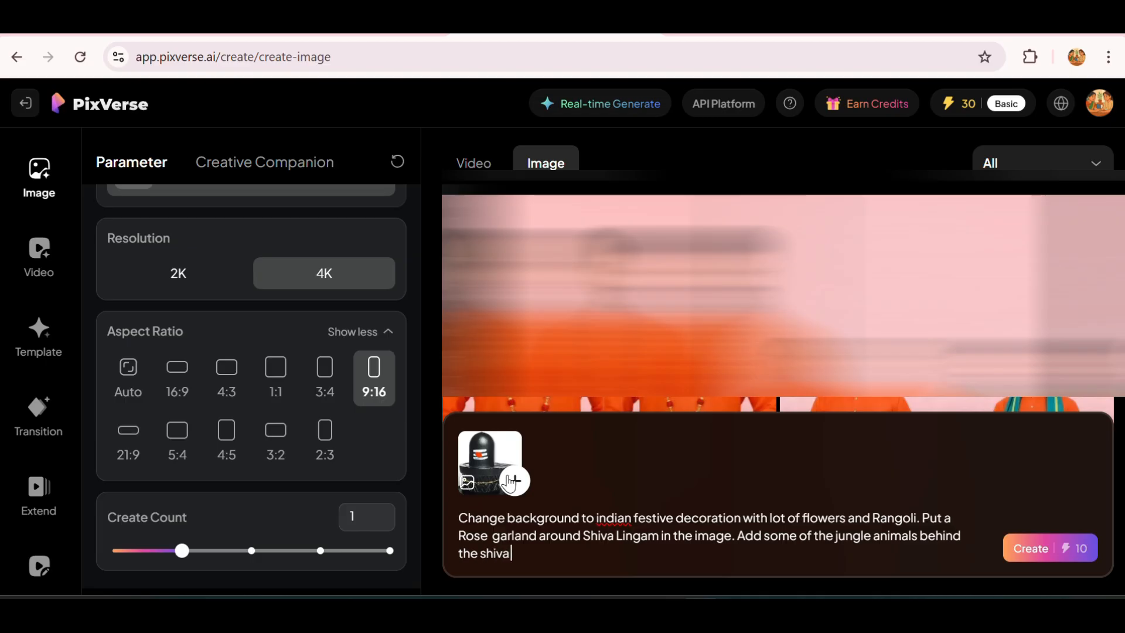
pyautogui.write(' Lingam.')
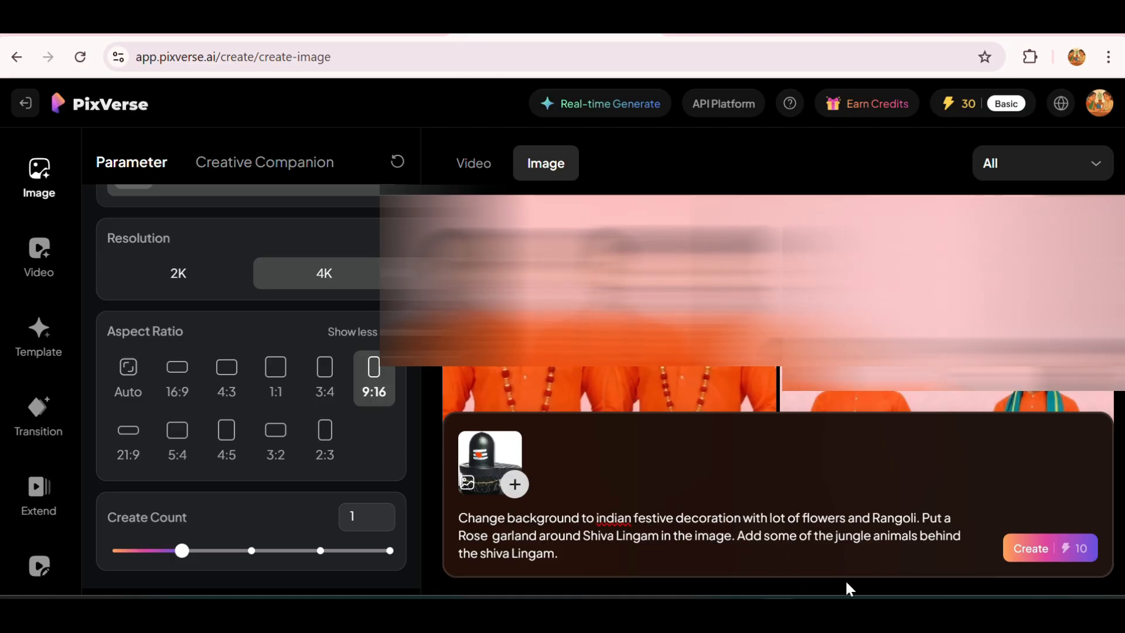
# Step: Generate the image from the prompt and open the finished result in its detail view
pyautogui.click(1038, 564)
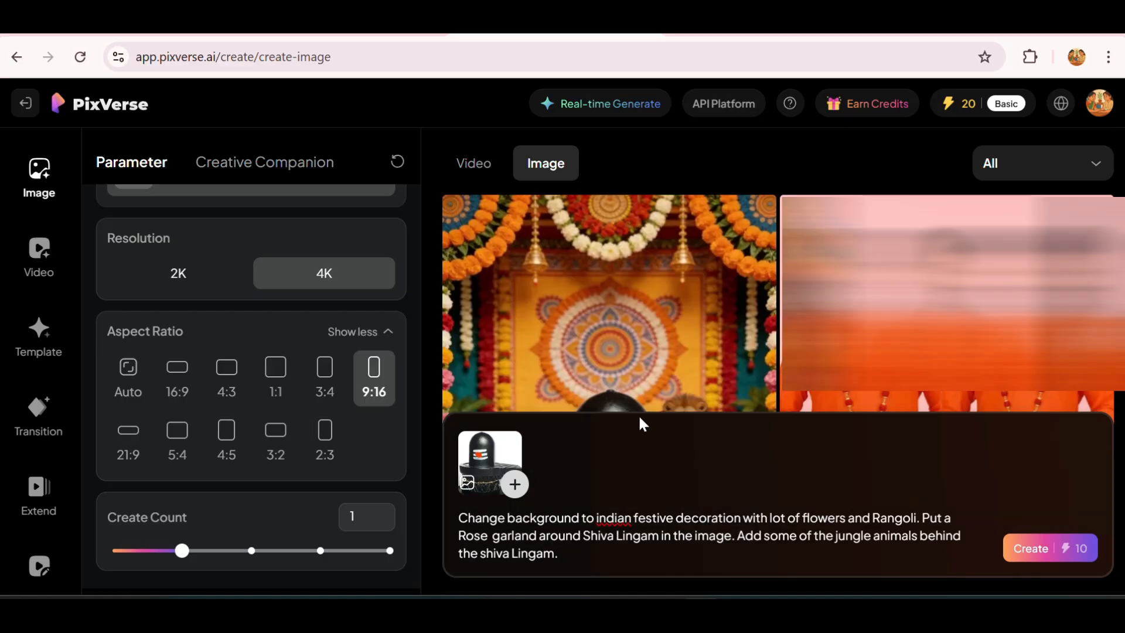
pyautogui.click(633, 391)
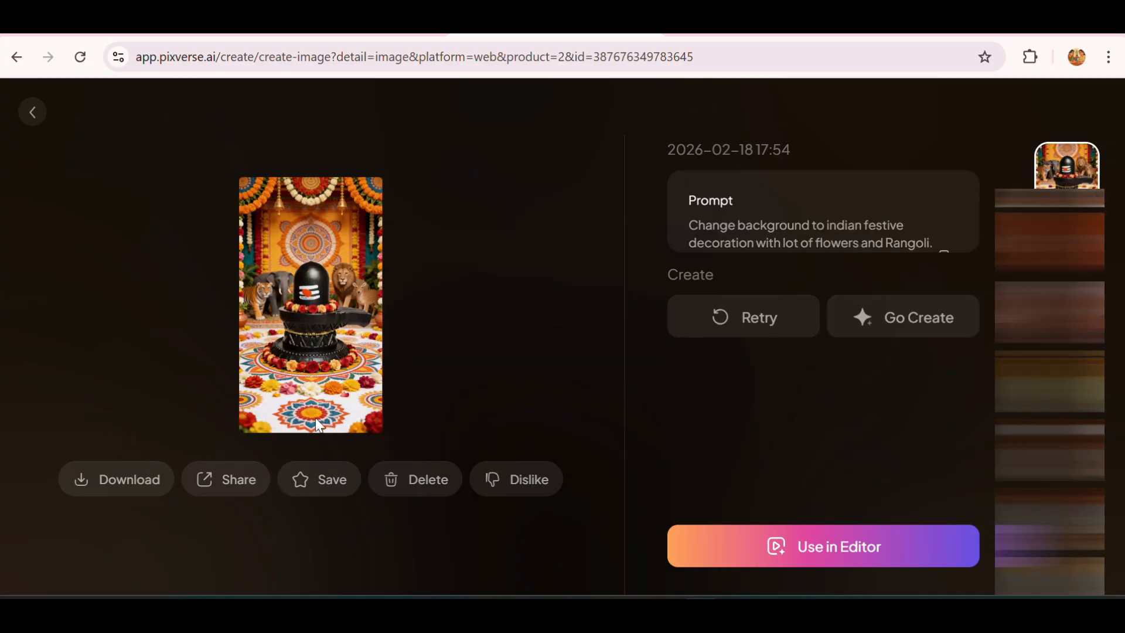
pyautogui.click(33, 112)
pyautogui.click(612, 351)
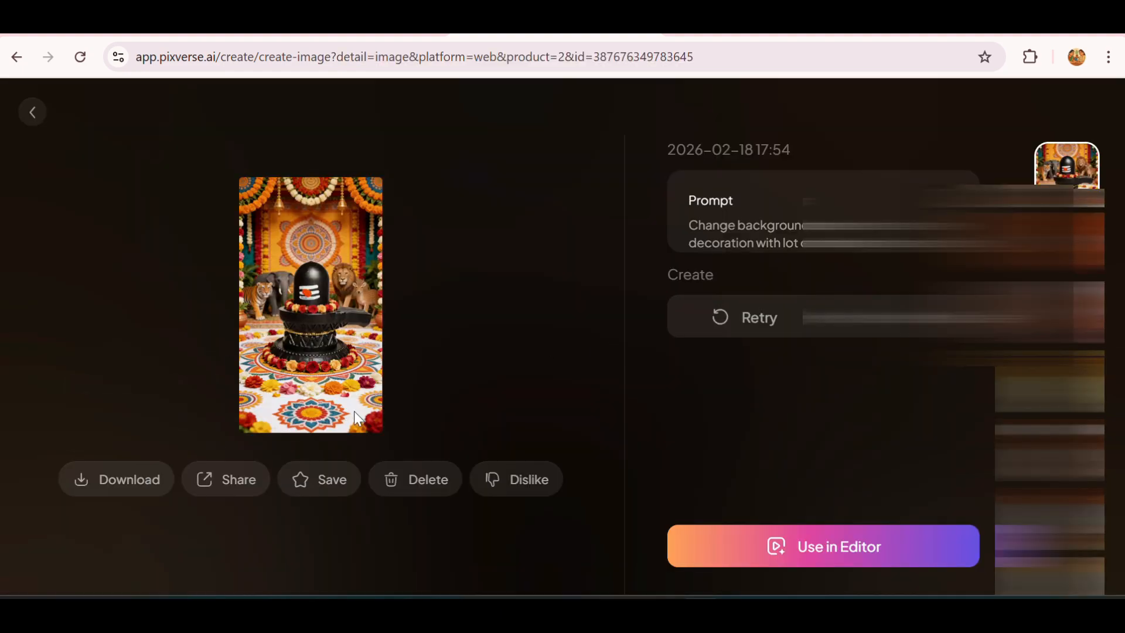
# Step: Download the watermarked version of the generated Shiva Lingam image
pyautogui.moveTo(124, 494)
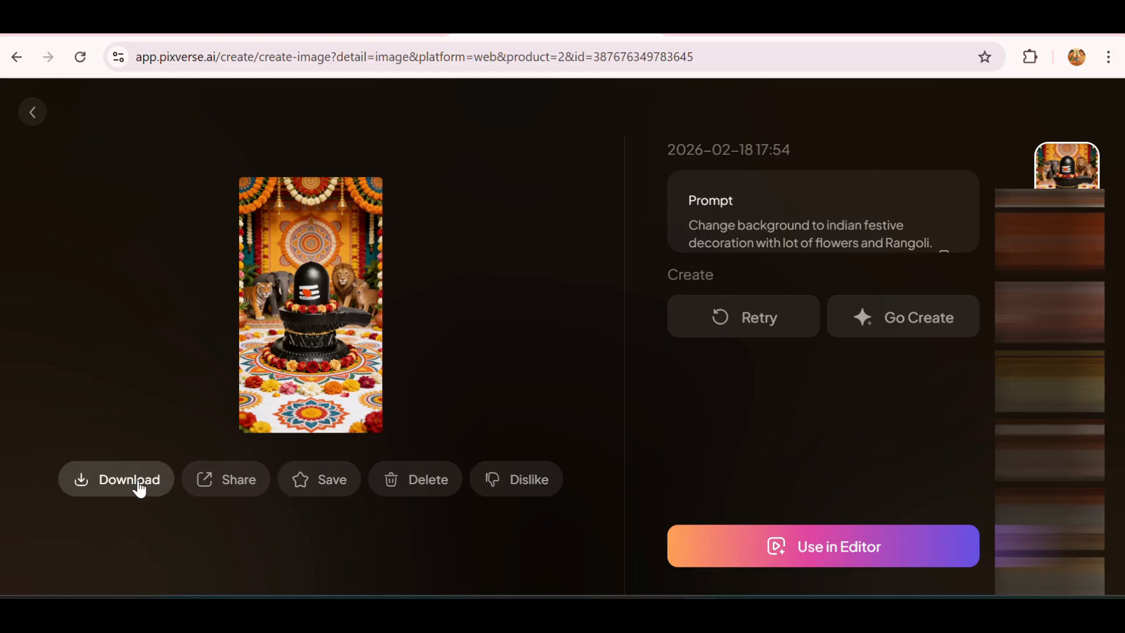
pyautogui.click(134, 484)
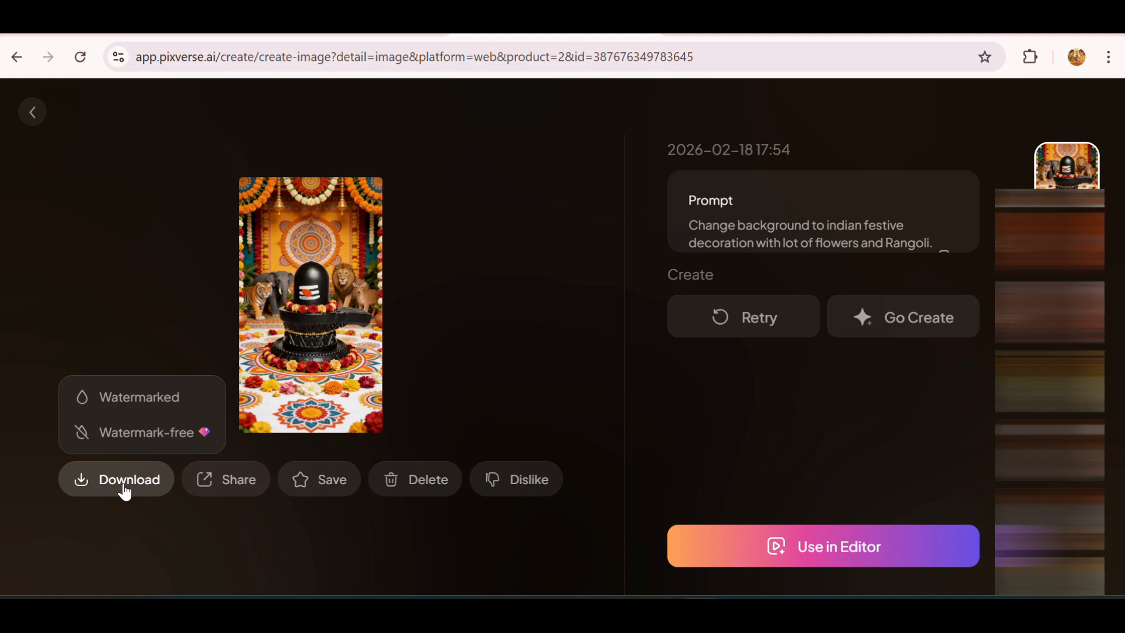
pyautogui.click(125, 487)
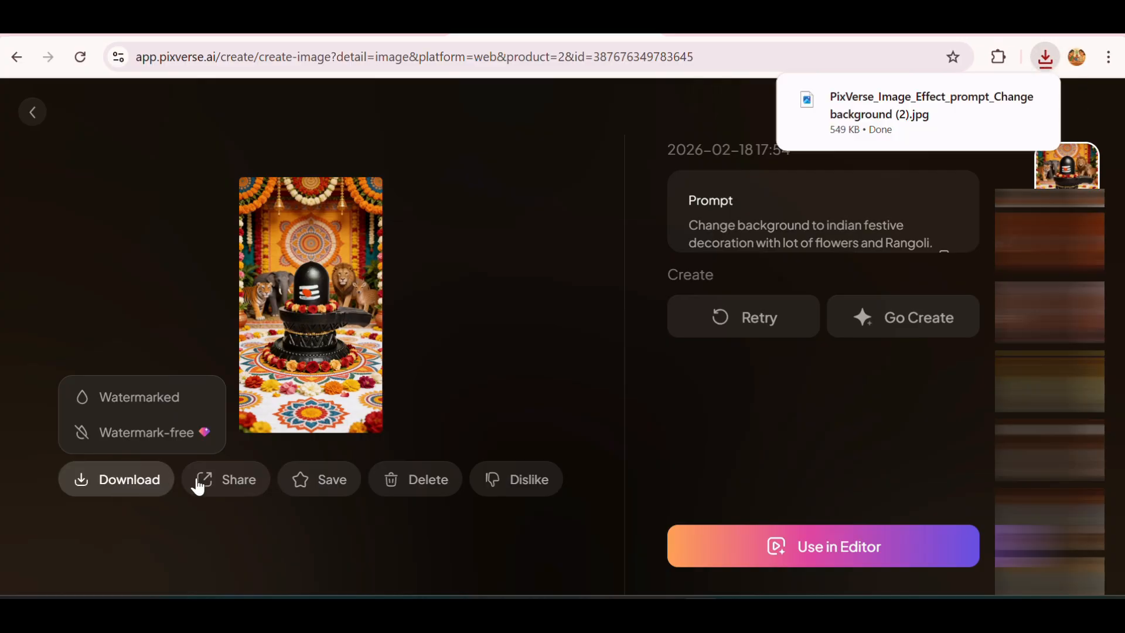
pyautogui.moveTo(893, 128)
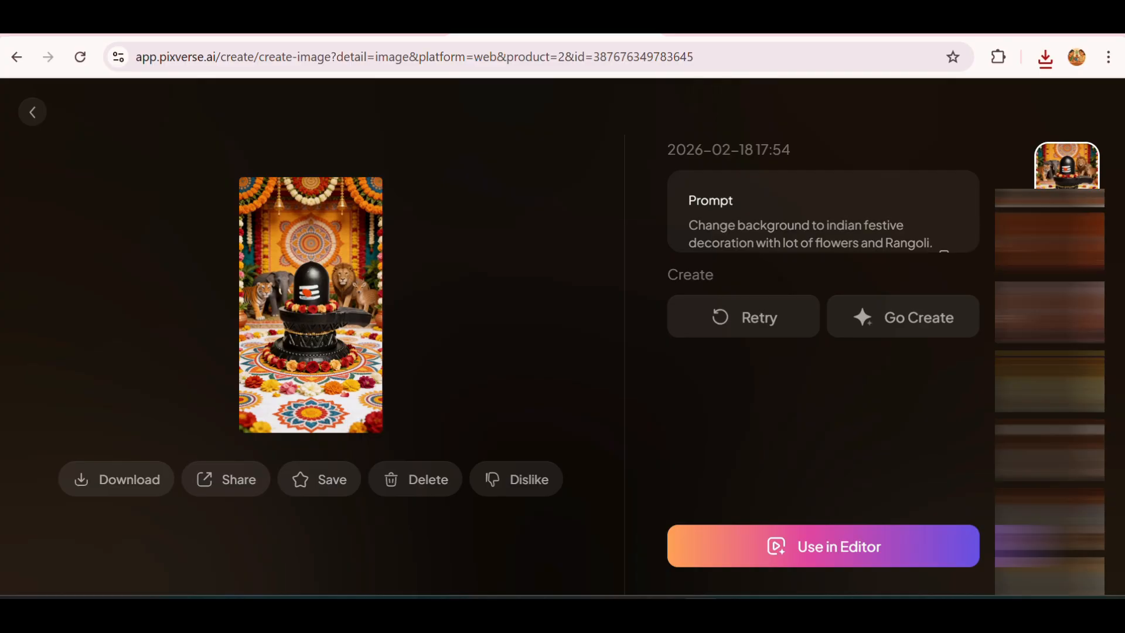
pyautogui.moveTo(780, 614)
pyautogui.click(119, 496)
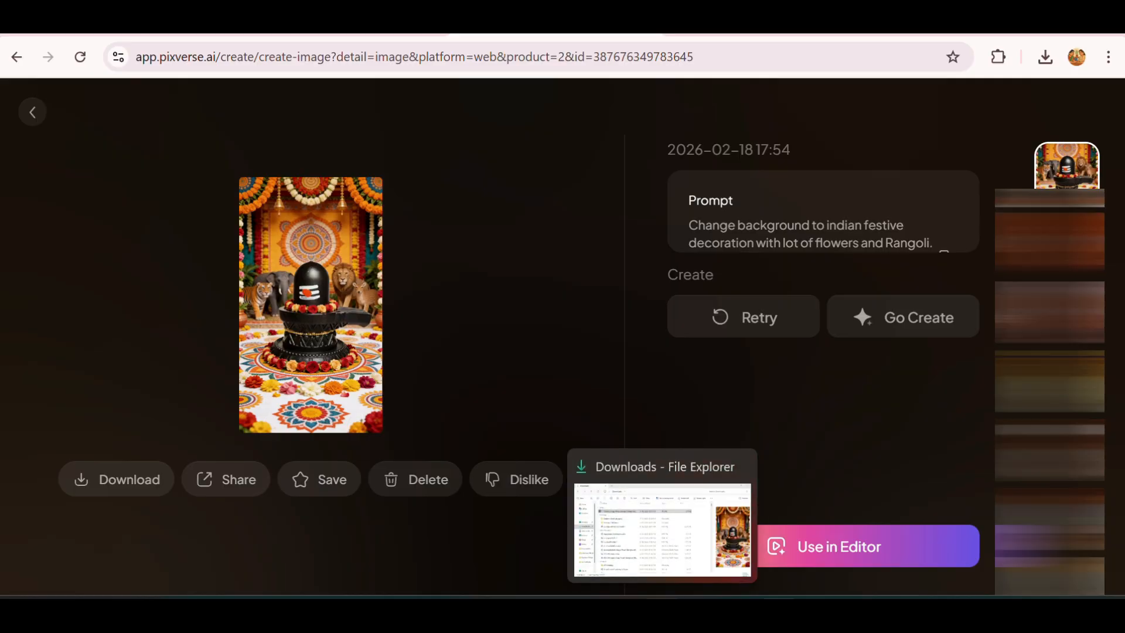
# Step: Switch to the Downloads folder in File Explorer, open the downloaded PixVerse JPG and inspect it at 25% zoom
pyautogui.click(651, 596)
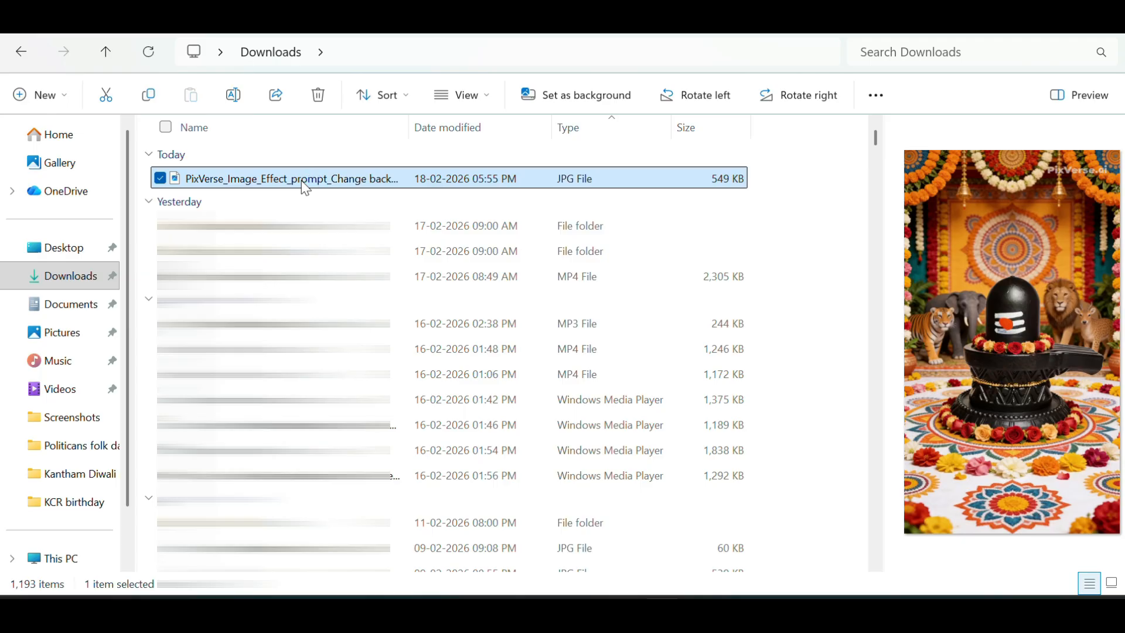
pyautogui.doubleClick(306, 189)
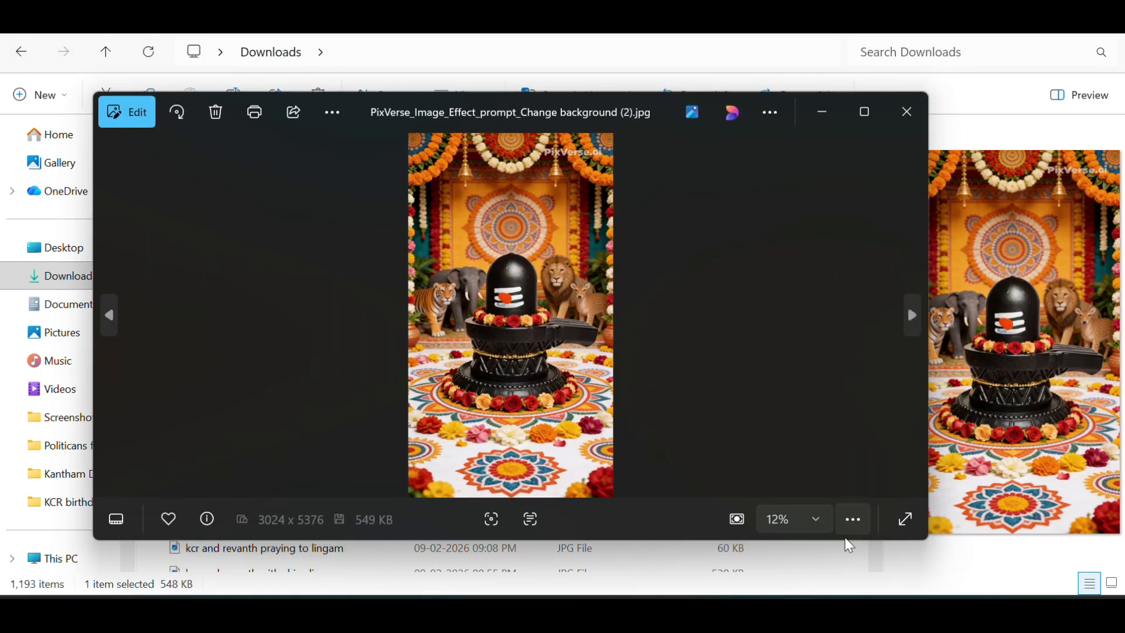
pyautogui.click(820, 526)
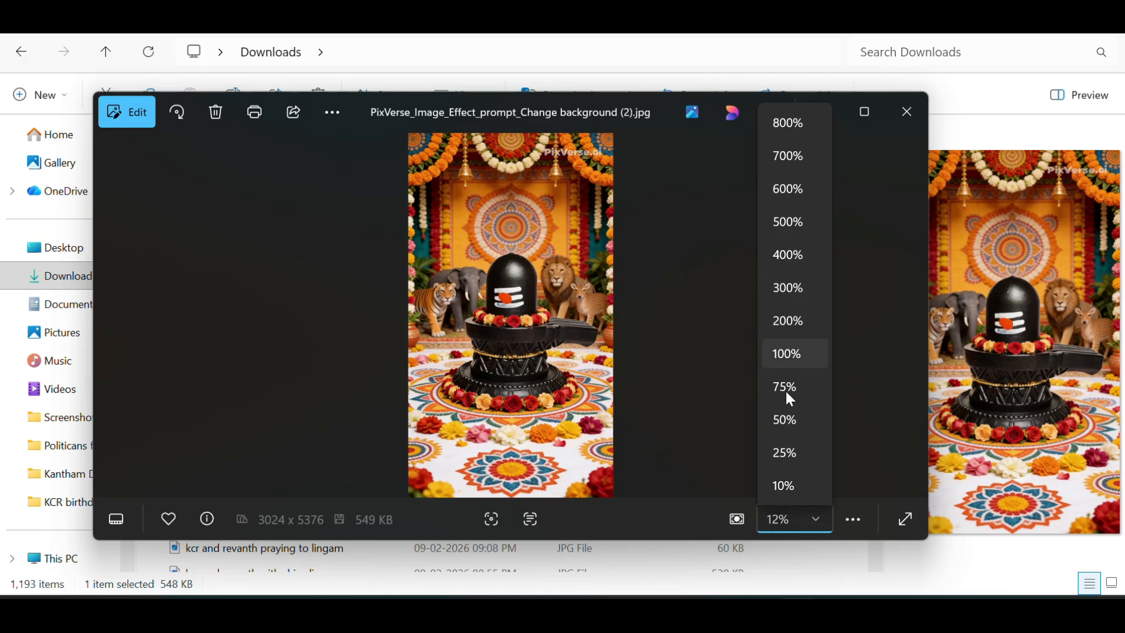
pyautogui.click(790, 457)
pyautogui.moveTo(633, 392); pyautogui.dragTo(658, 399)
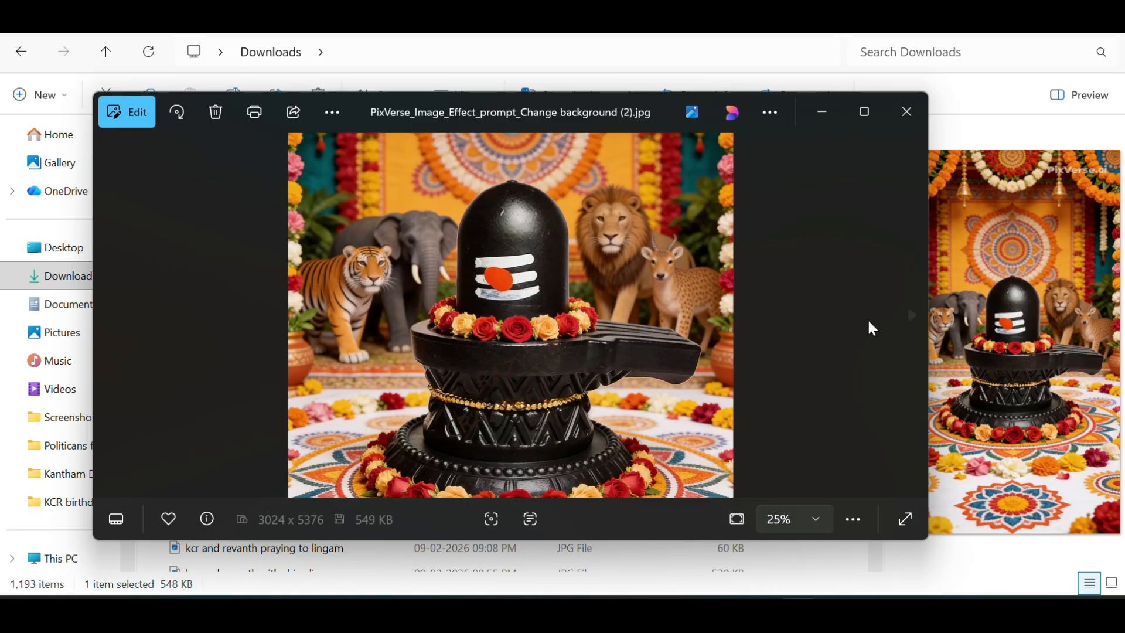
pyautogui.moveTo(869, 315)
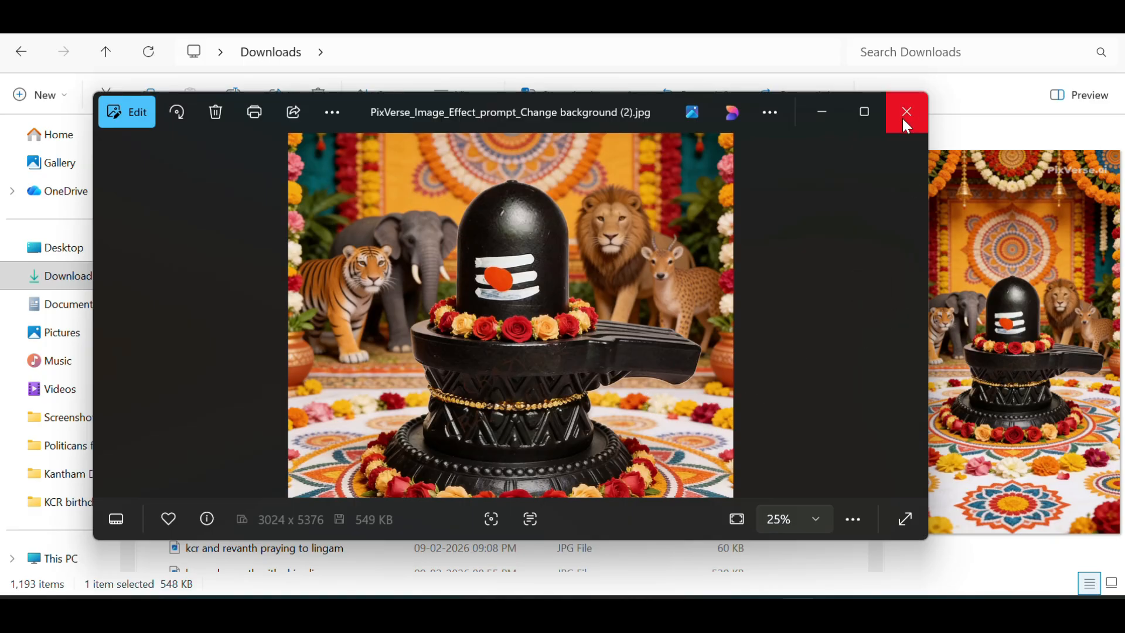